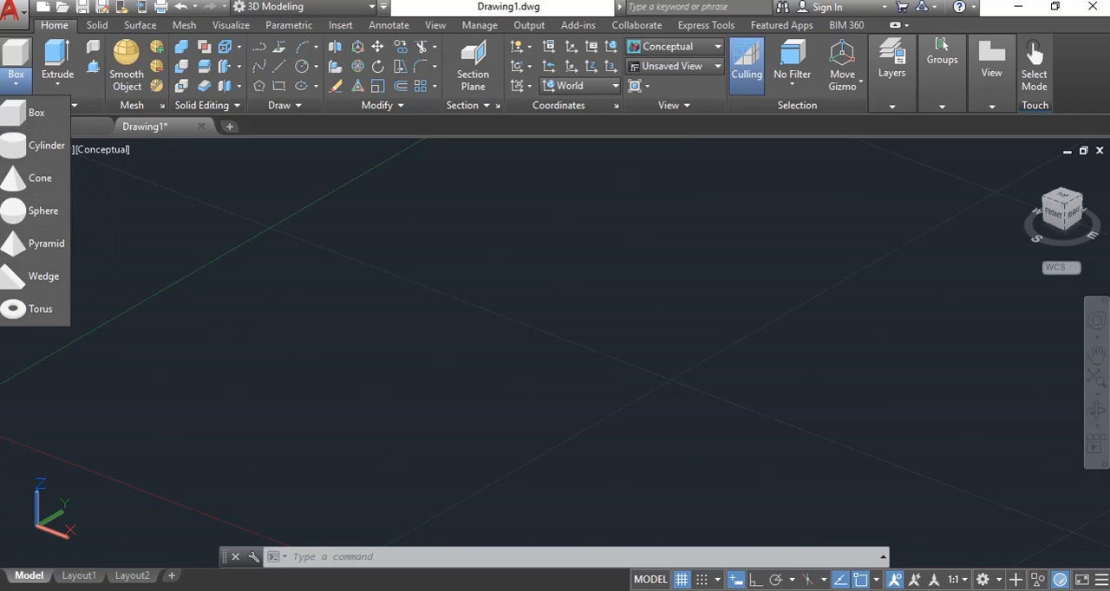
Start a box solid in the empty model space and define its base as 3 units along X by 2 units along Y.
left_click(35, 116)
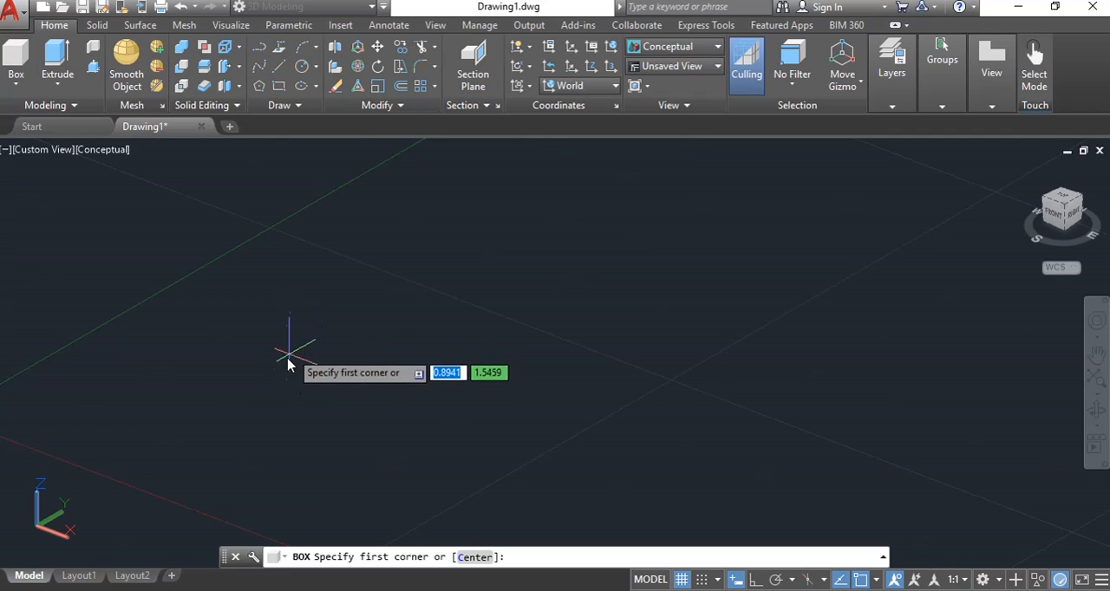
left_click(291, 339)
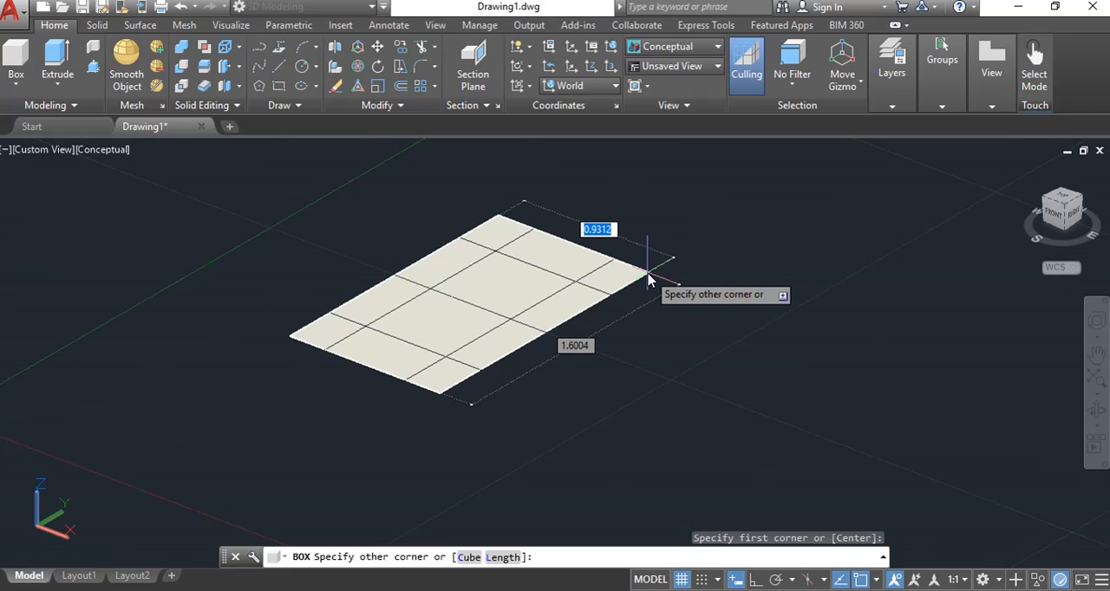
type("1")
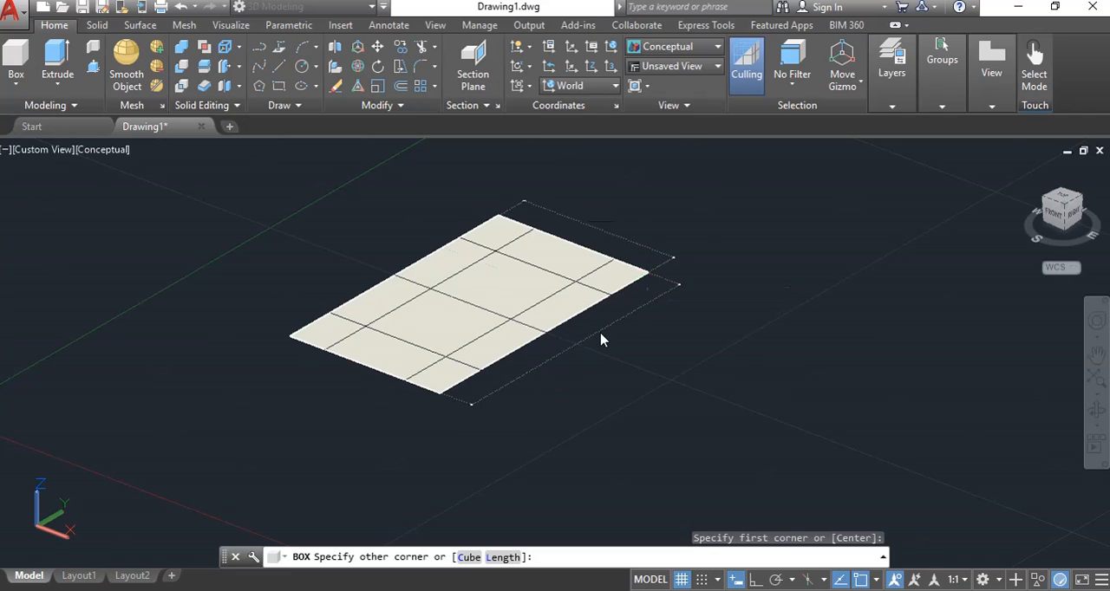
key("Tab")
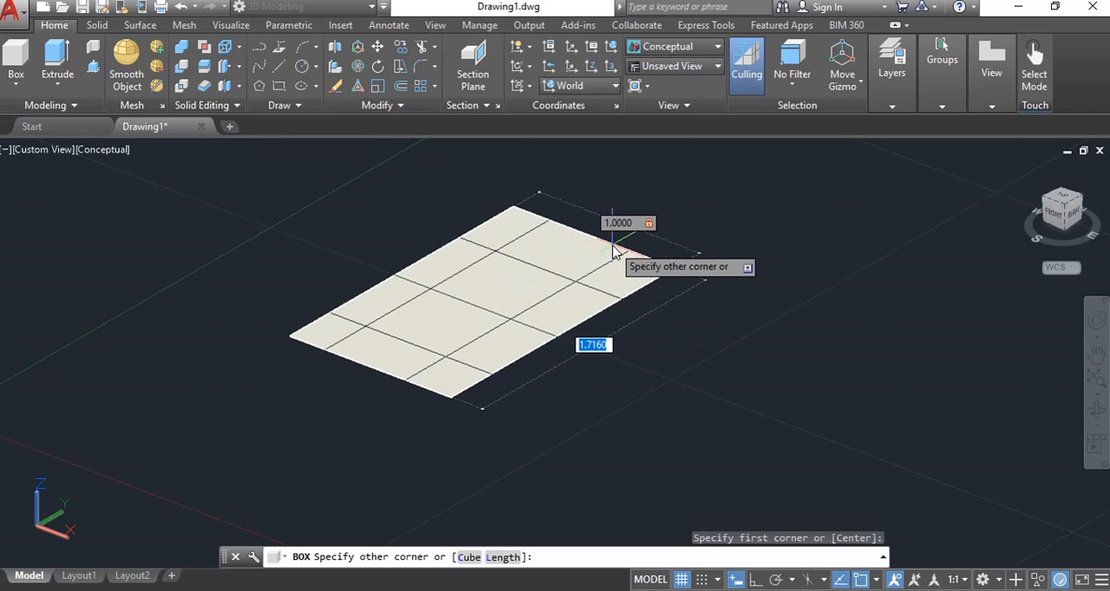
type("2")
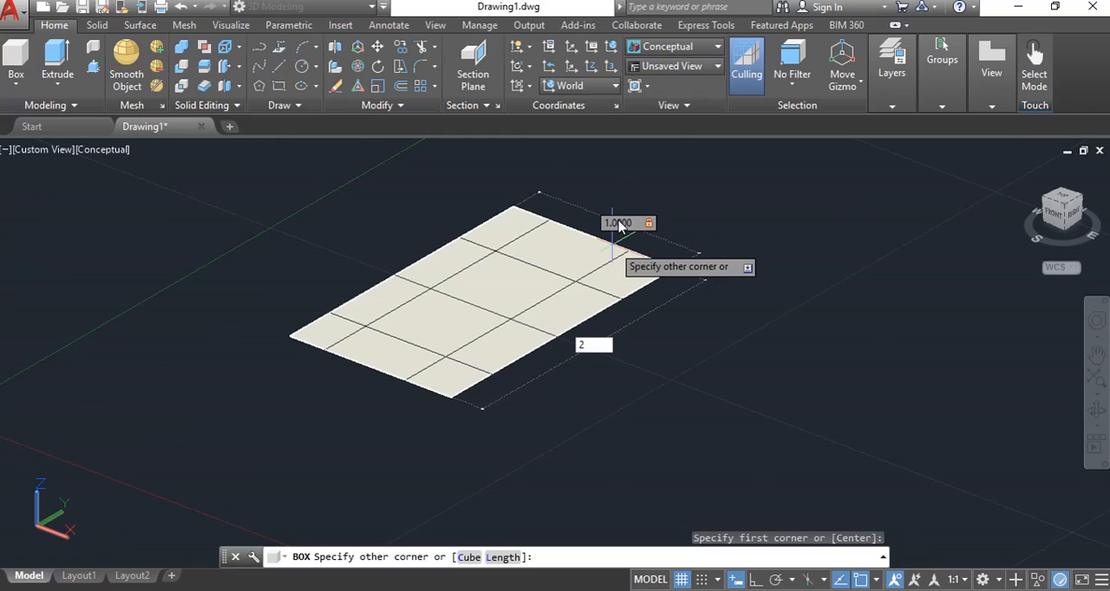
key("Tab")
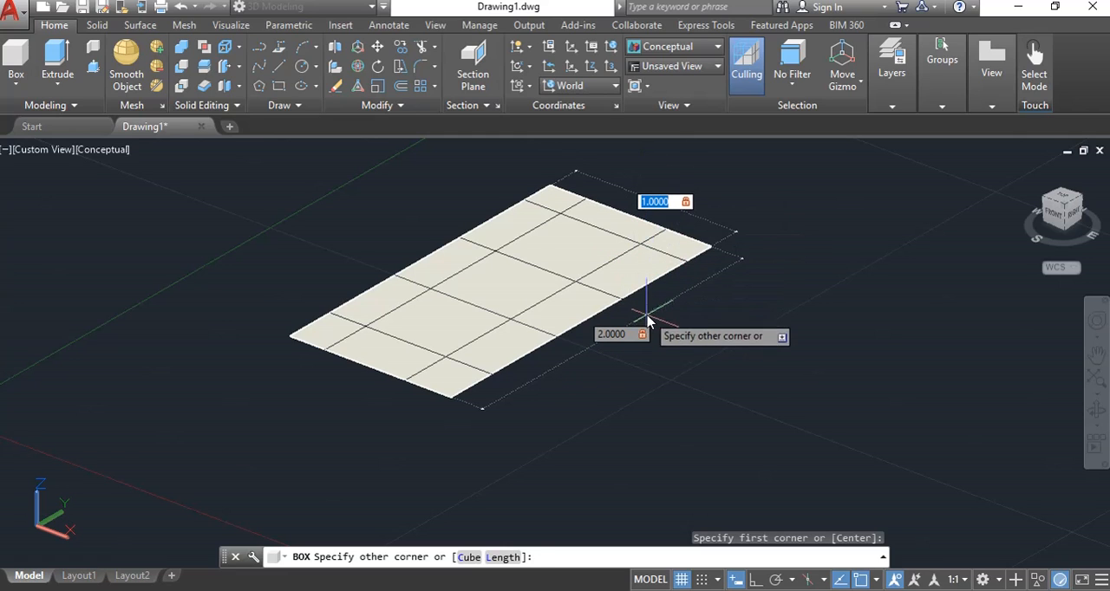
key("Tab")
key("Tab")
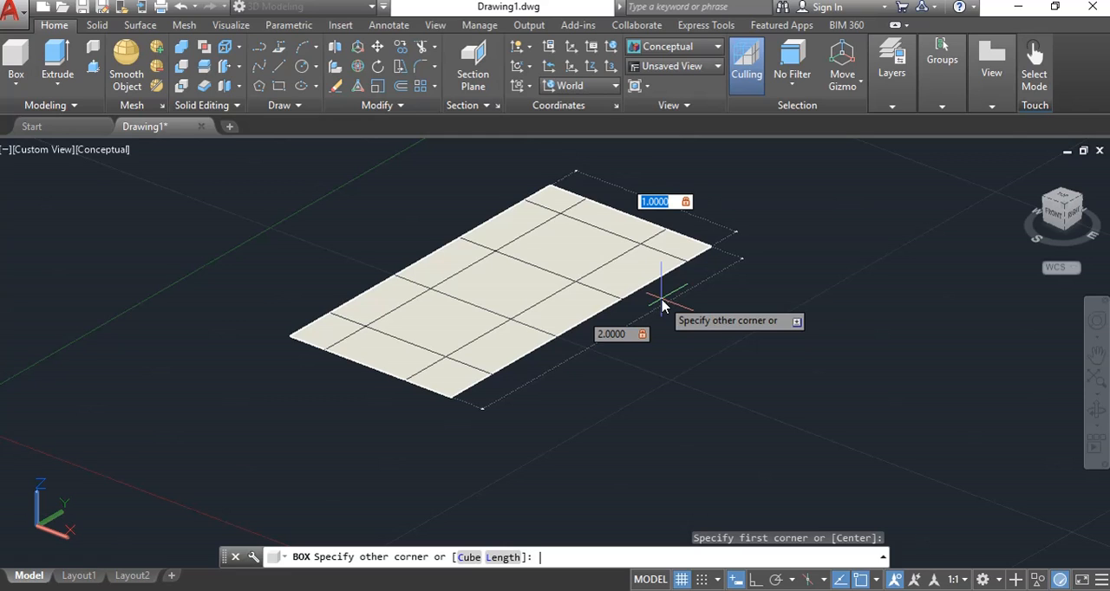
type("3")
key("Tab")
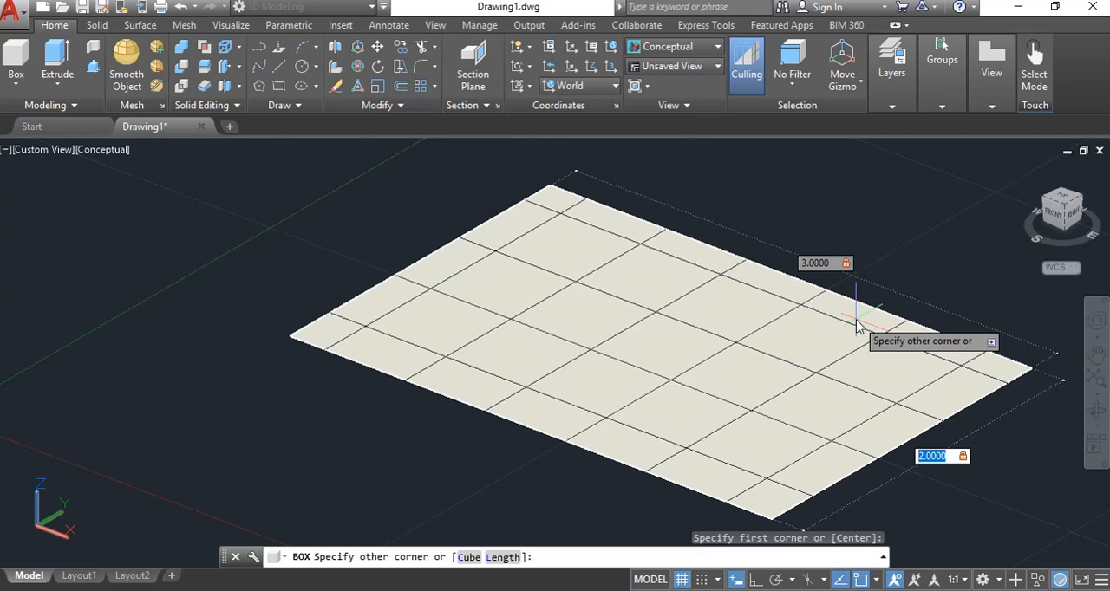
key("Return")
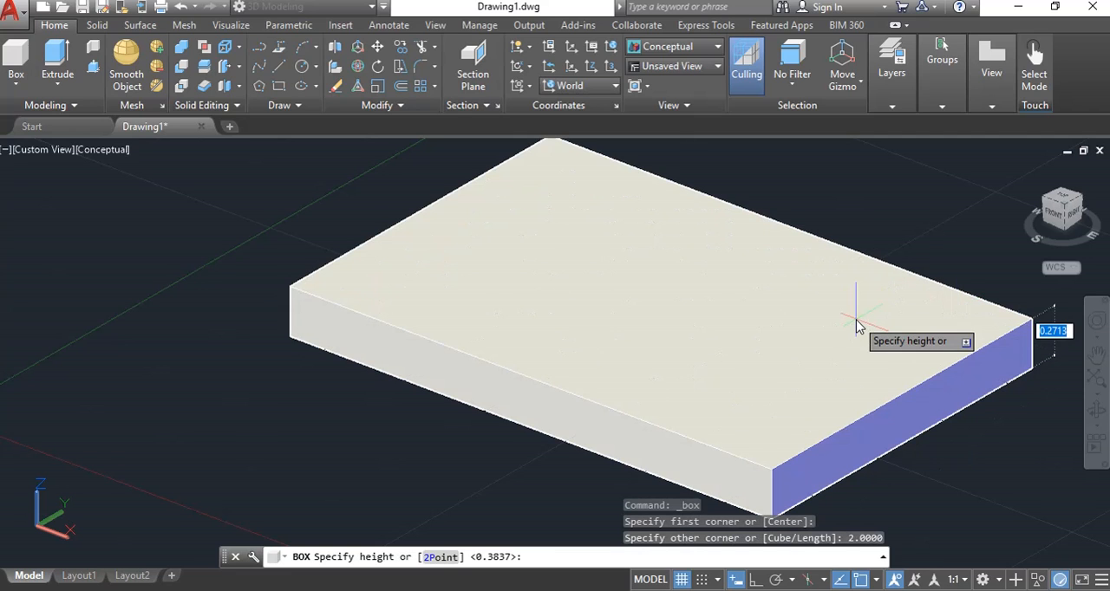
Give the box a height of 2.5 units.
scroll(928, 255, "down", 5)
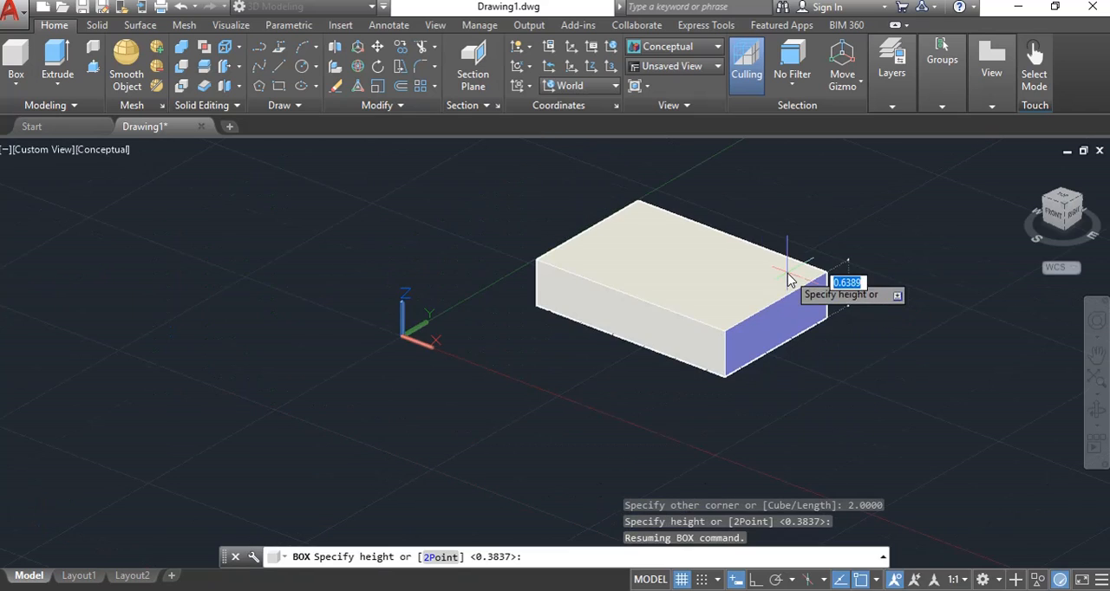
middle_click_drag(789, 279, 518, 317)
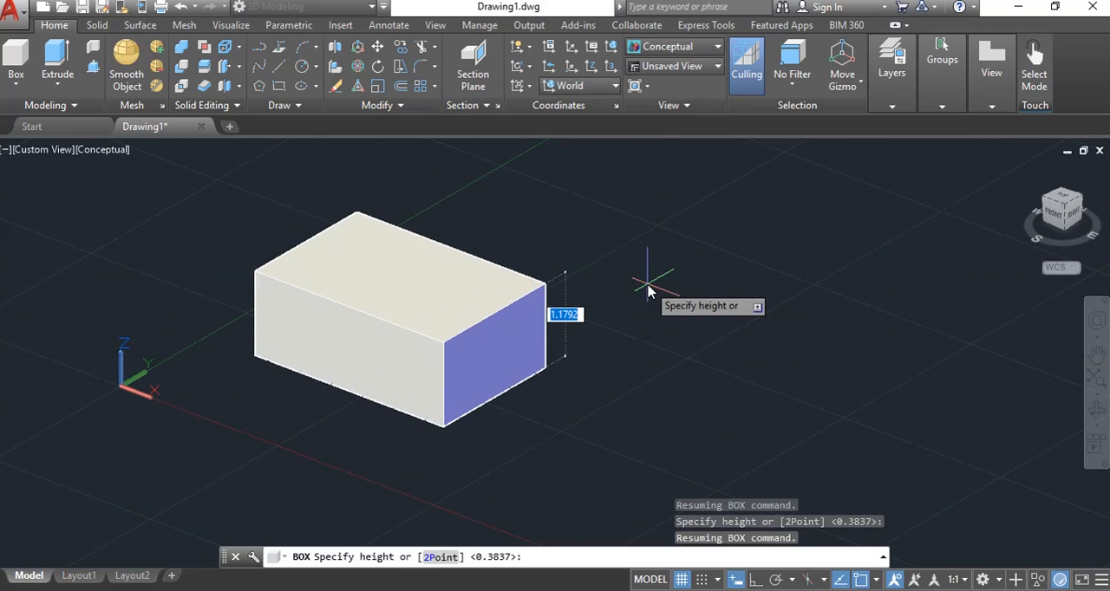
type("2.")
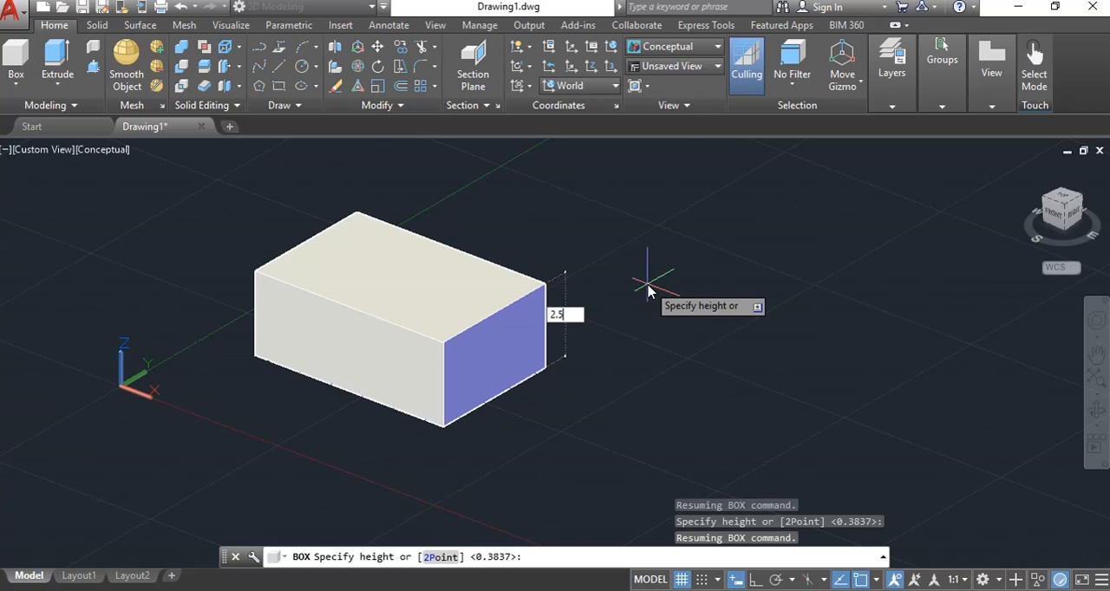
type("5")
key("Return")
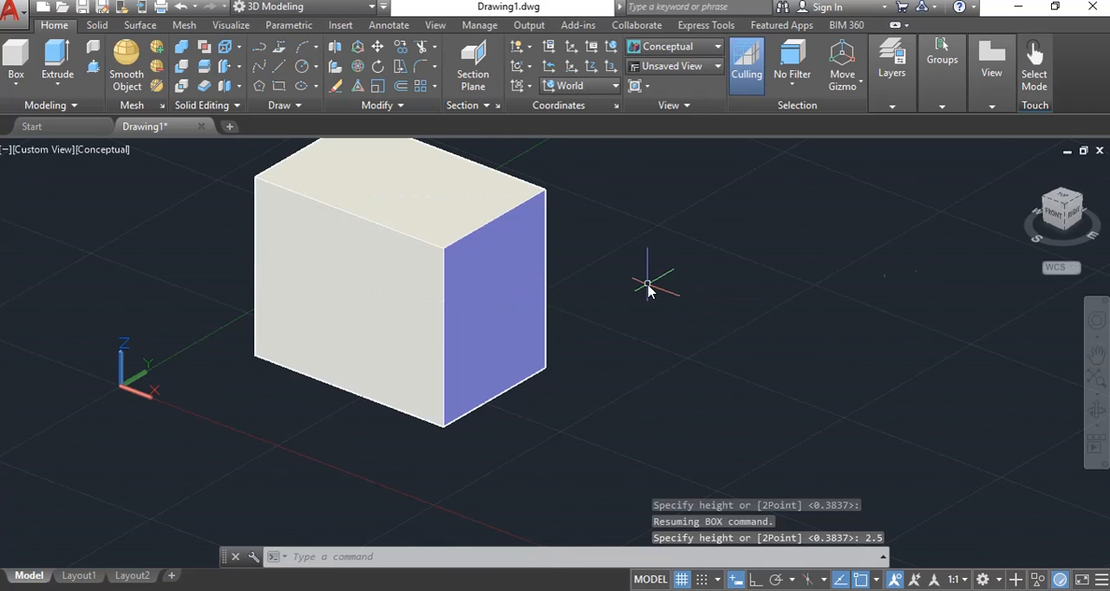
Start a cylinder and place its base centre on the ground plane beside the box's blue end face.
middle_click_drag(636, 300, 645, 380)
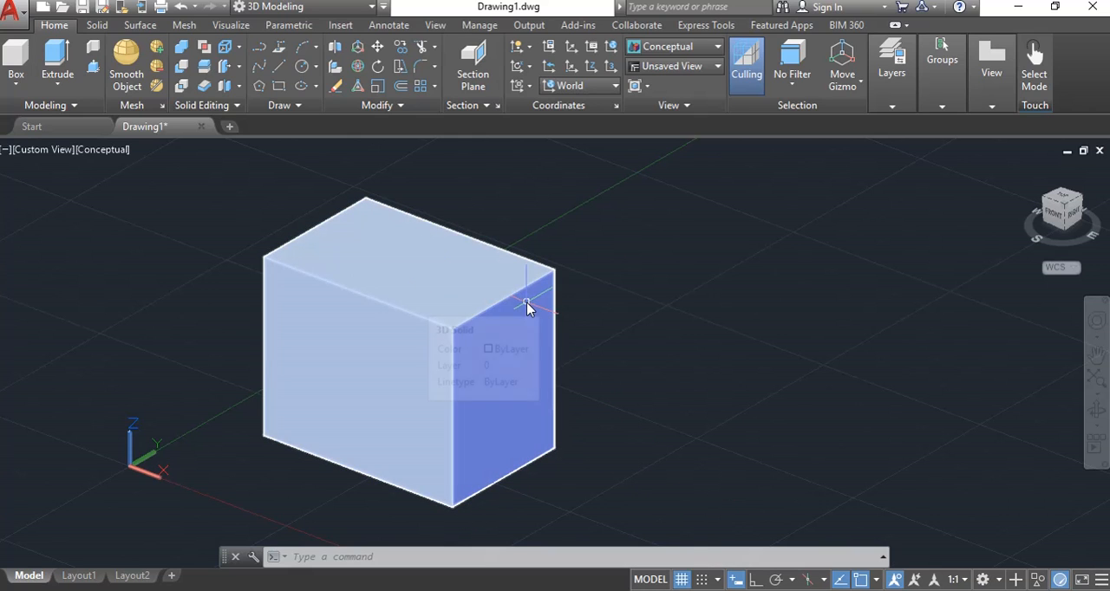
scroll(639, 321, "down", 2)
middle_click_drag(668, 303, 357, 343)
left_click(15, 81)
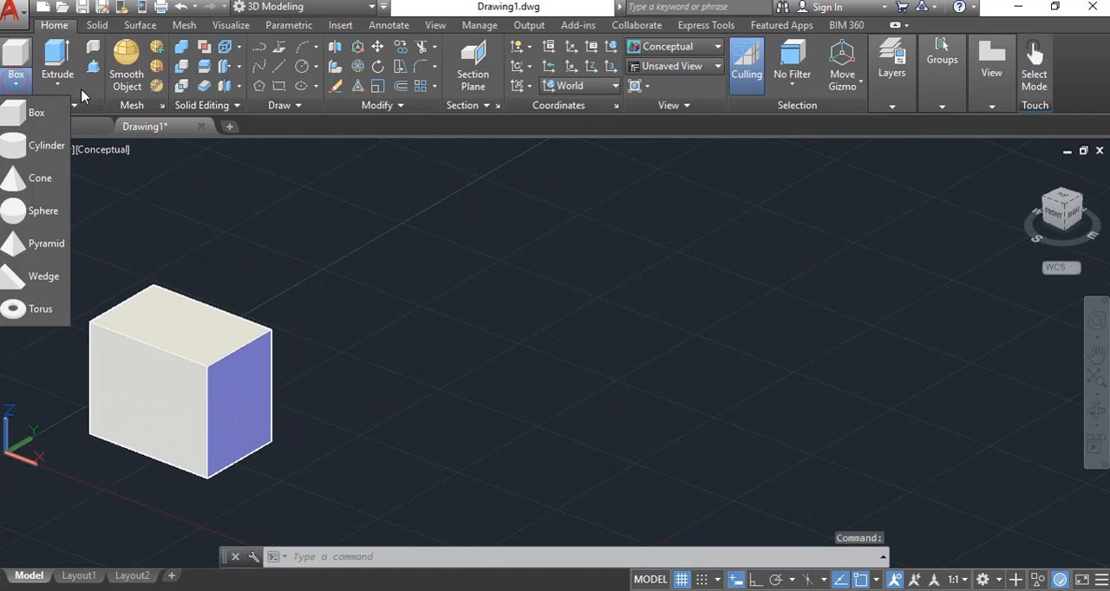
left_click(35, 148)
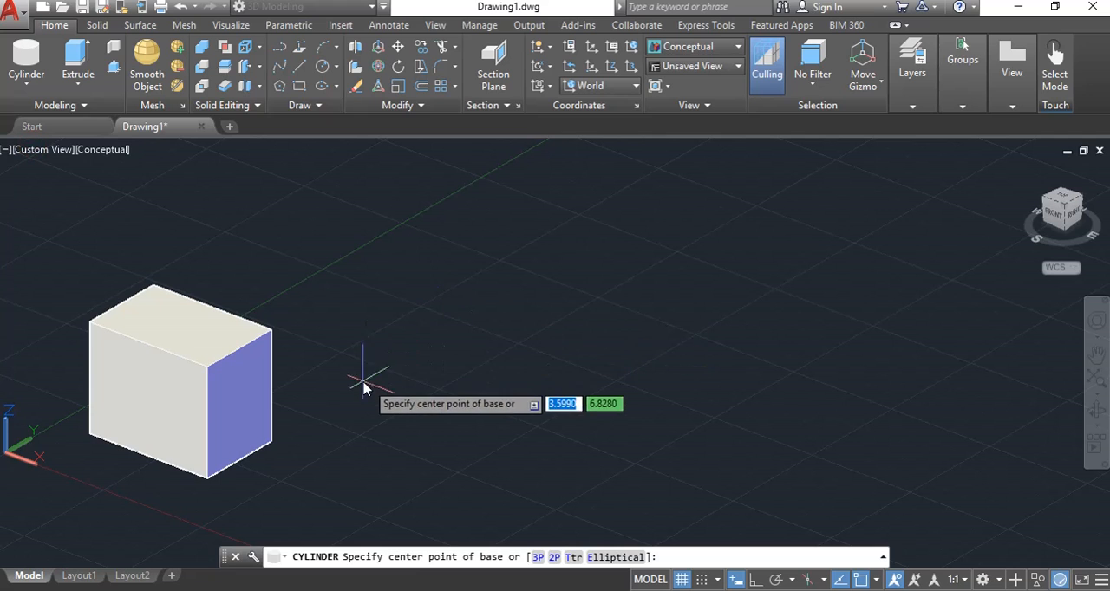
left_click(411, 352)
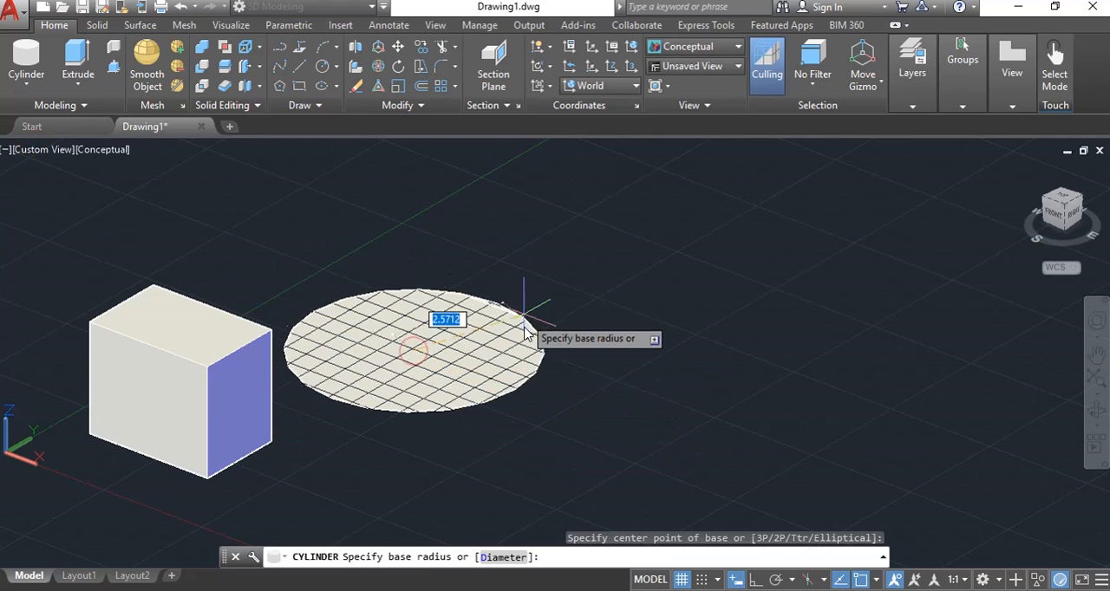
Give the cylinder a base radius of 0.5 and a height of 0.5.
scroll(416, 347, "up", 5)
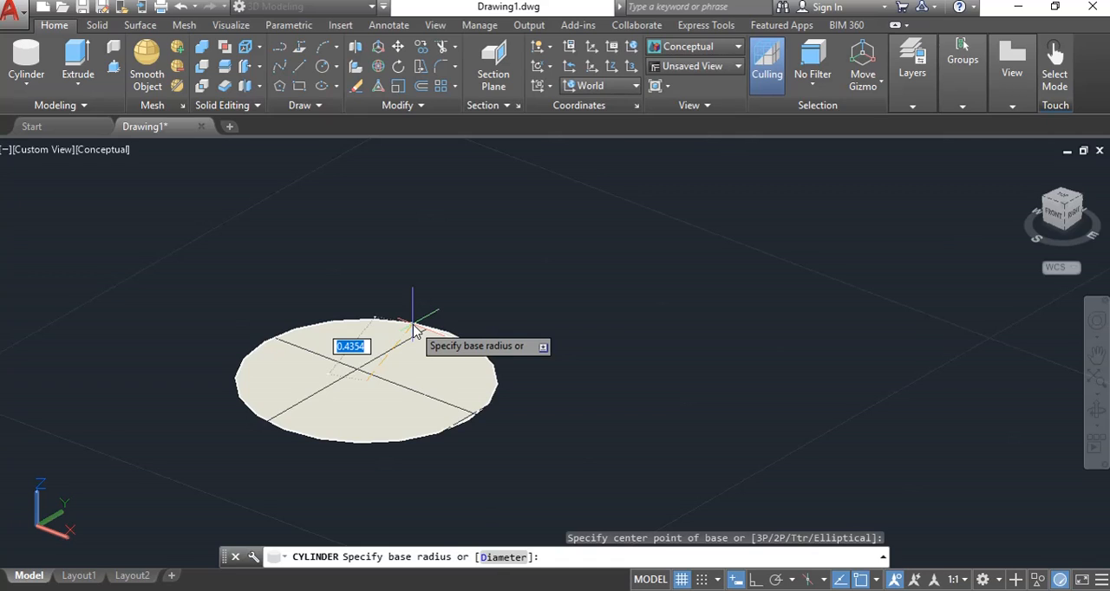
type(".5")
key("BackSpace")
key("BackSpace")
key("BackSpace")
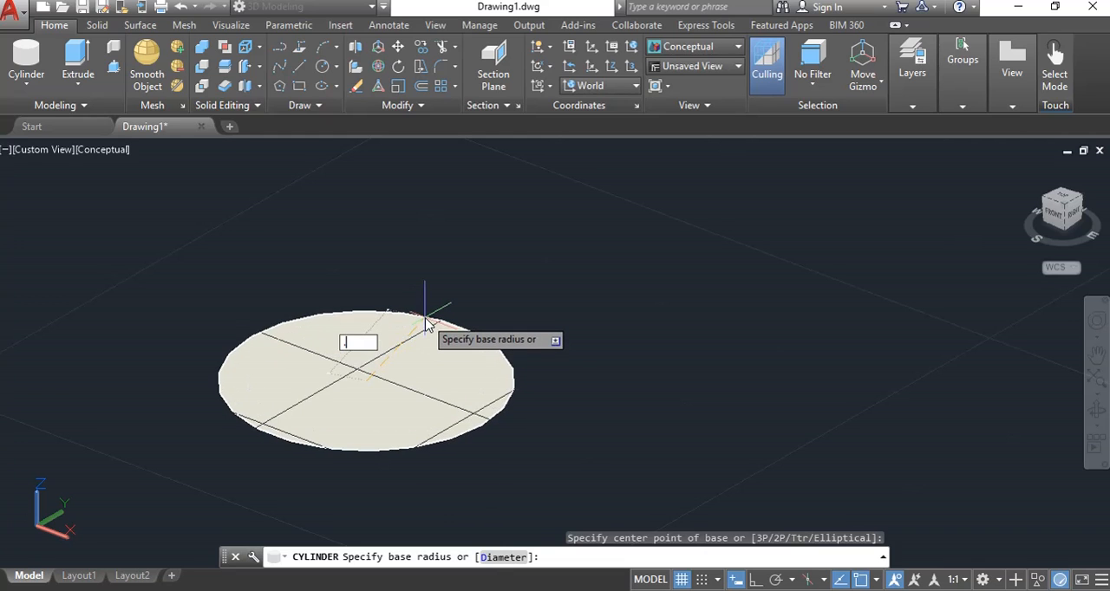
type(".5")
key("Return")
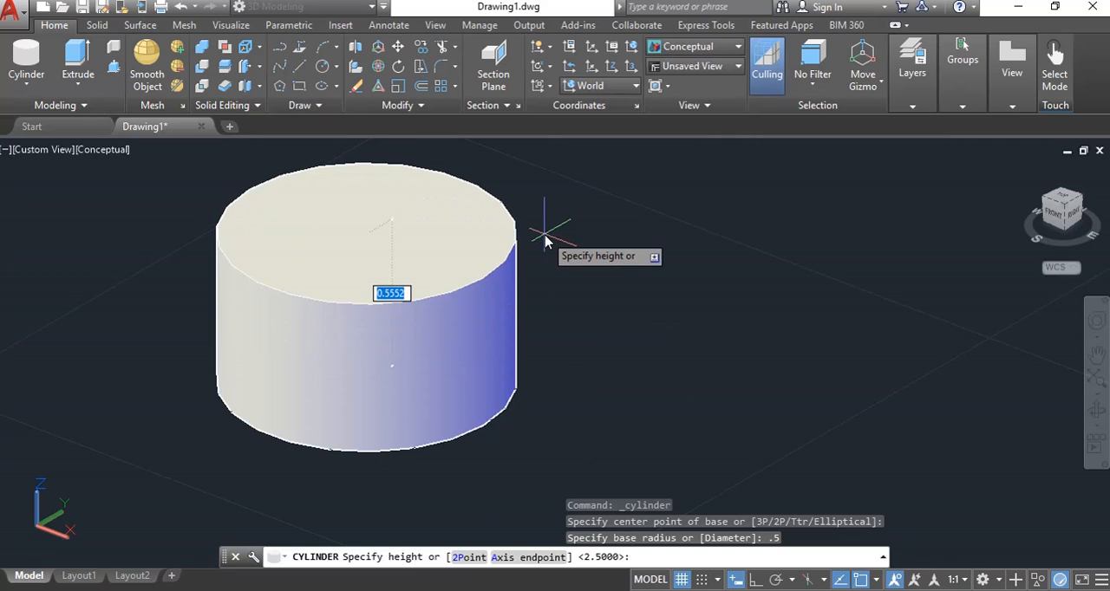
key("BackSpace")
key("Return")
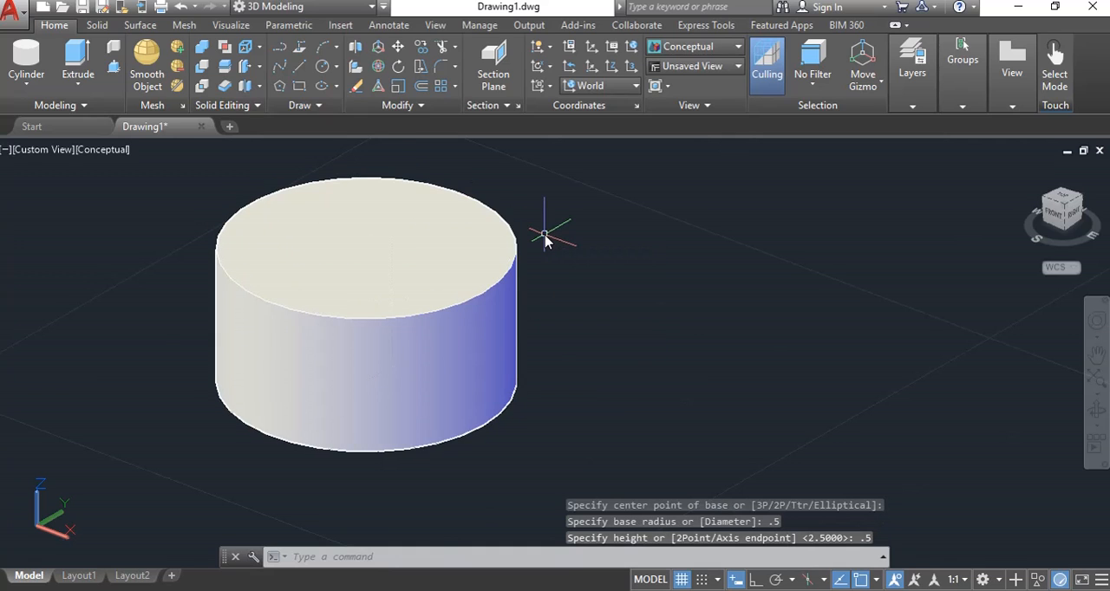
Start a second cylinder centred behind the first one and choose the Diameter option for its base.
scroll(544, 238, "down", 2)
middle_click_drag(609, 280, 367, 371)
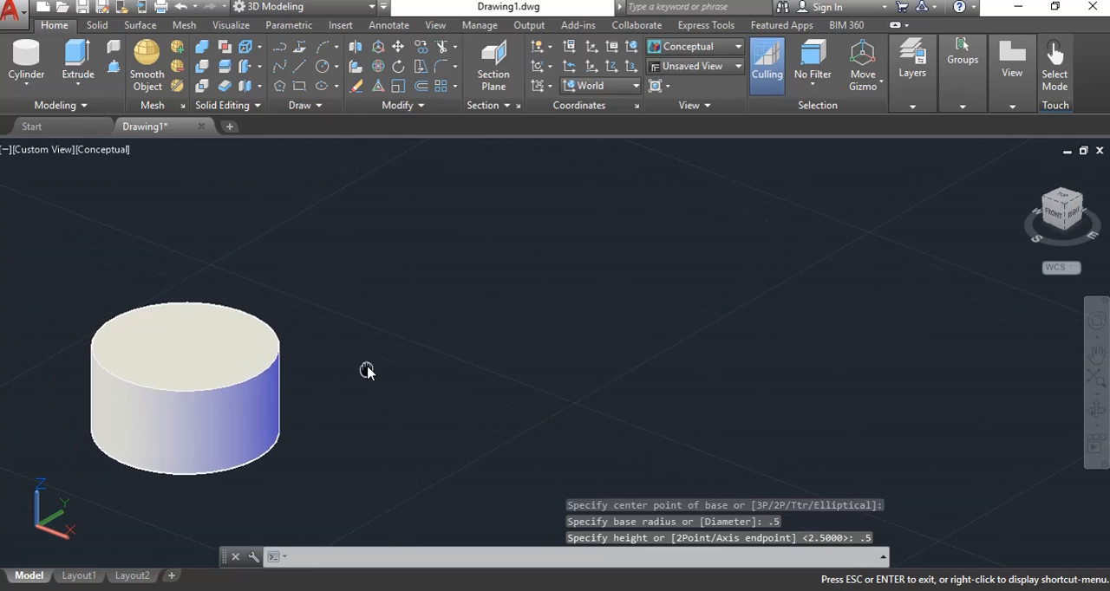
left_click(26, 59)
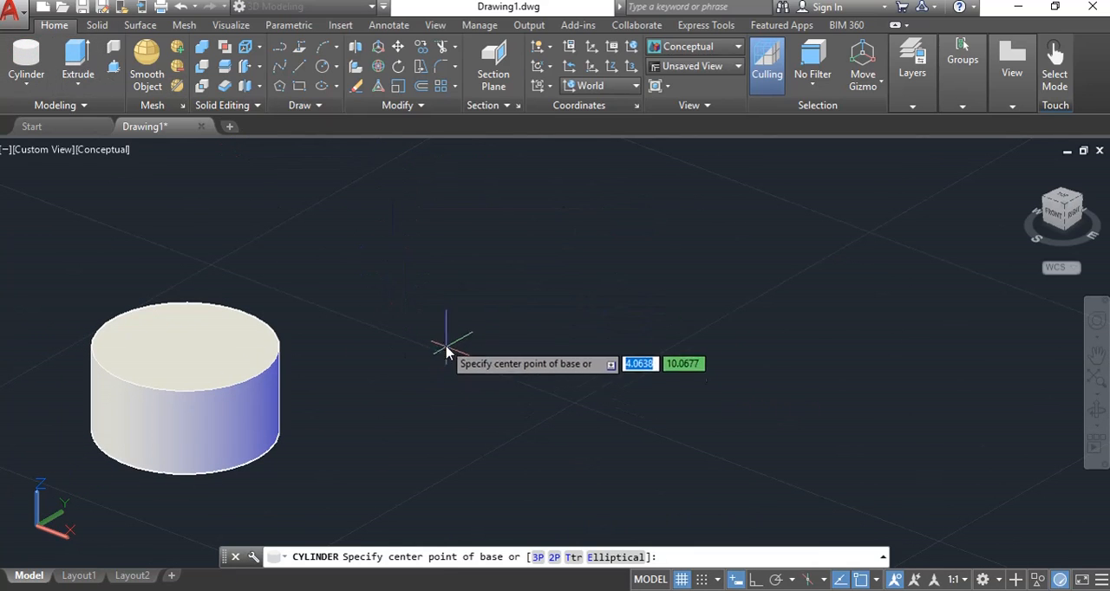
left_click(459, 312)
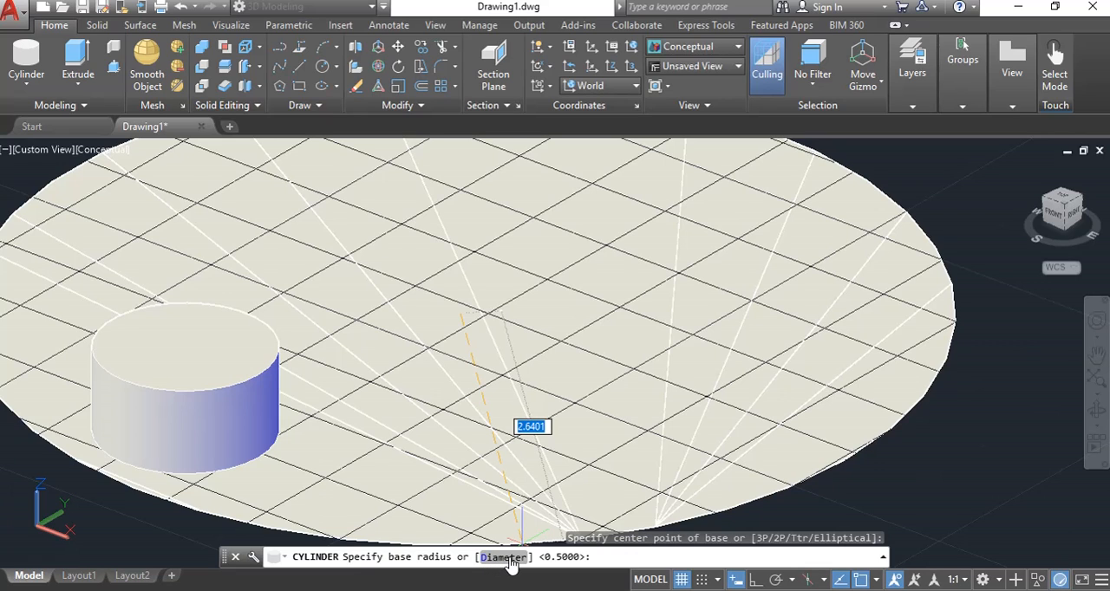
scroll(527, 495, "down", 4)
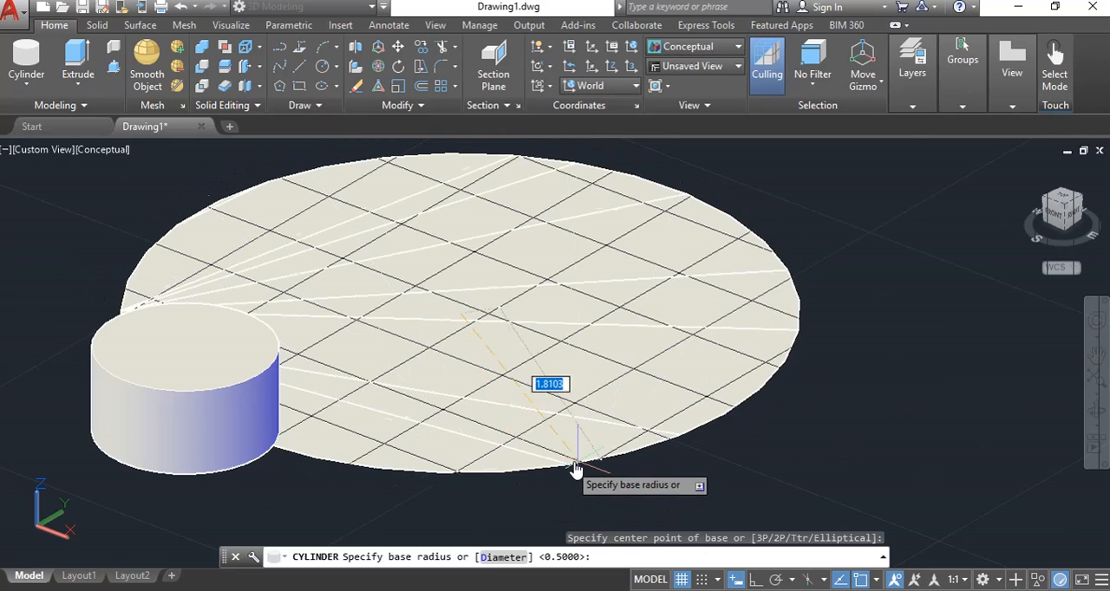
type("d")
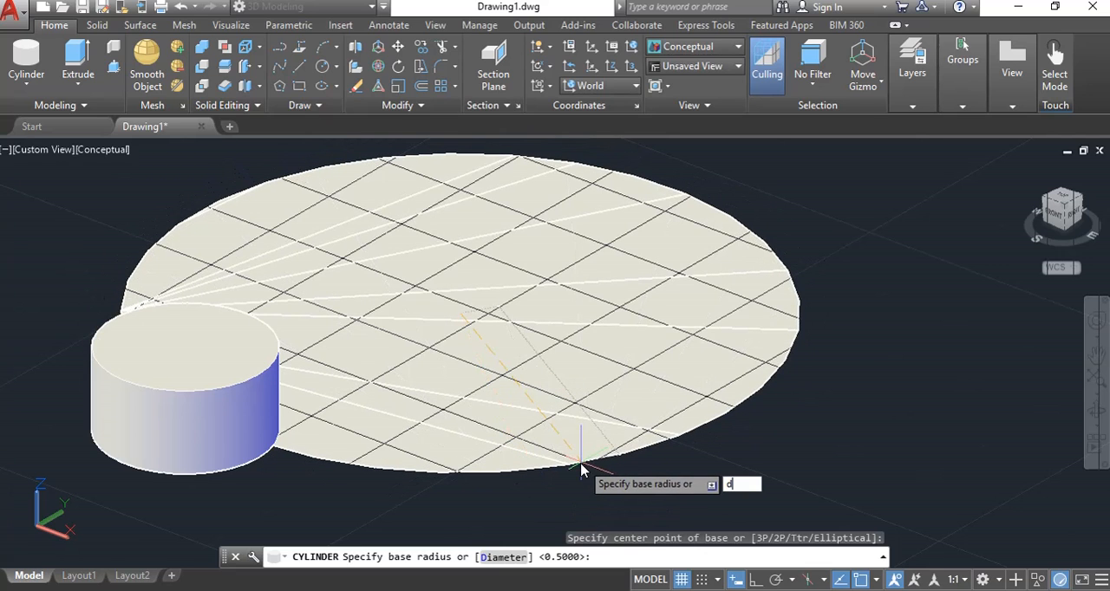
key("Return")
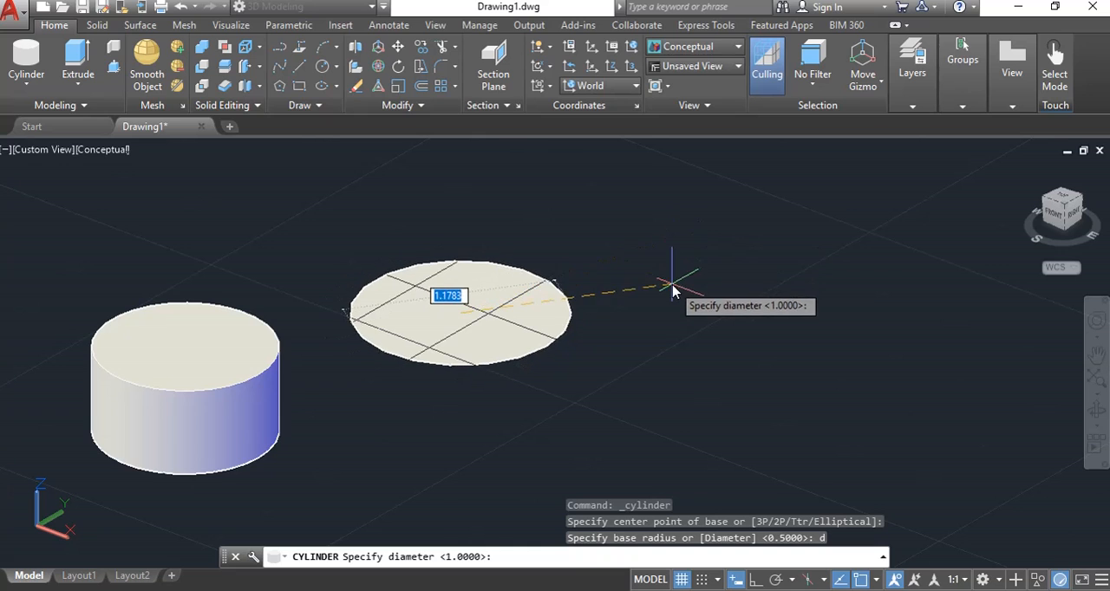
Give the second cylinder a diameter of 0.5 and a height of 0.5.
scroll(672, 304, "up", 2)
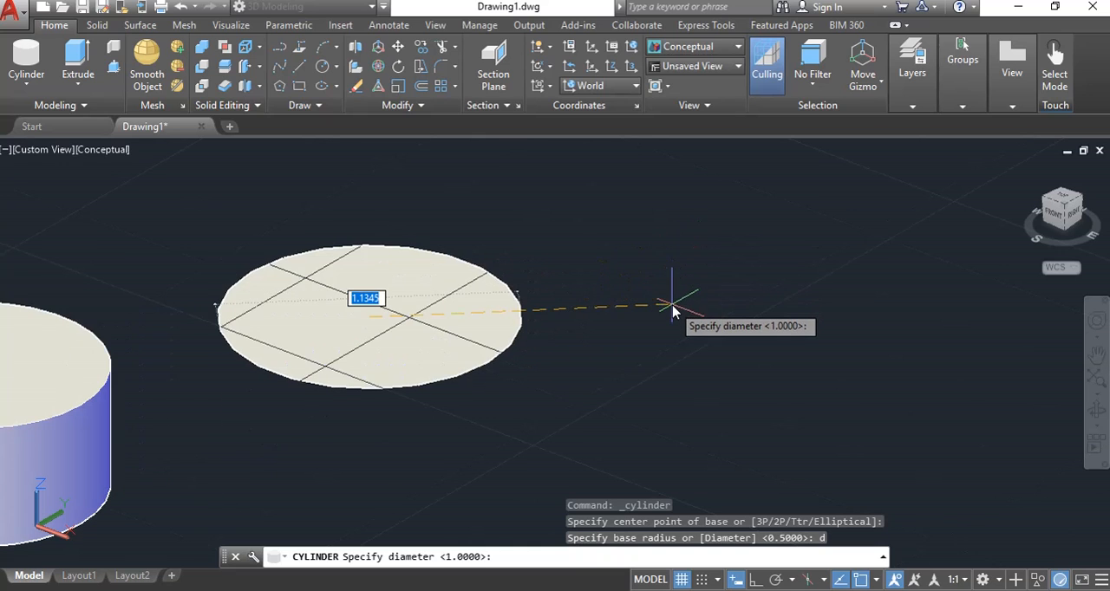
middle_click_drag(612, 320, 734, 339)
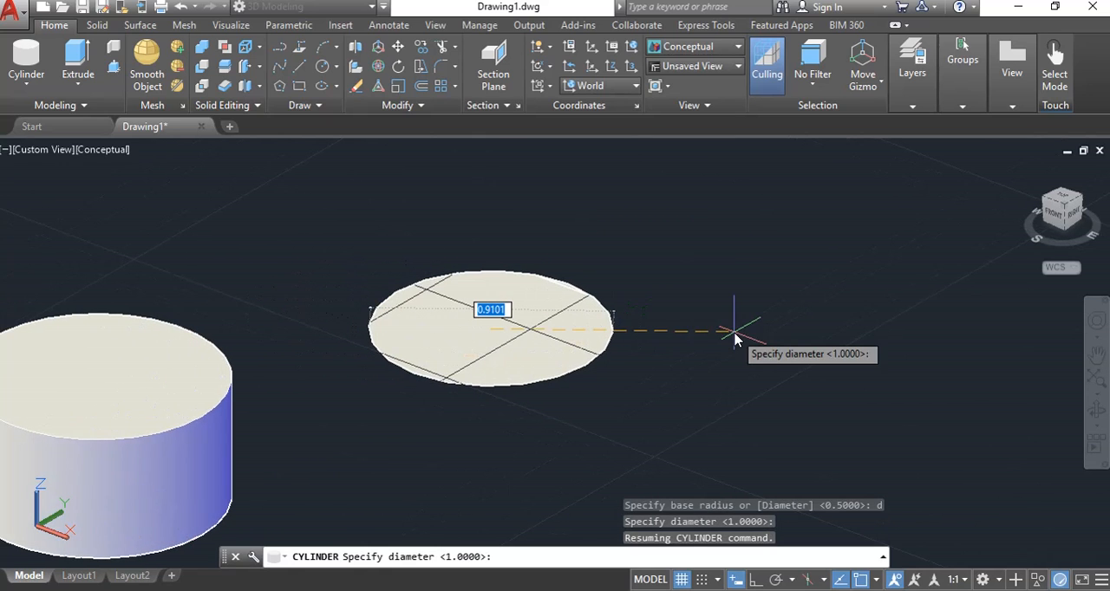
key("BackSpace")
key("Return")
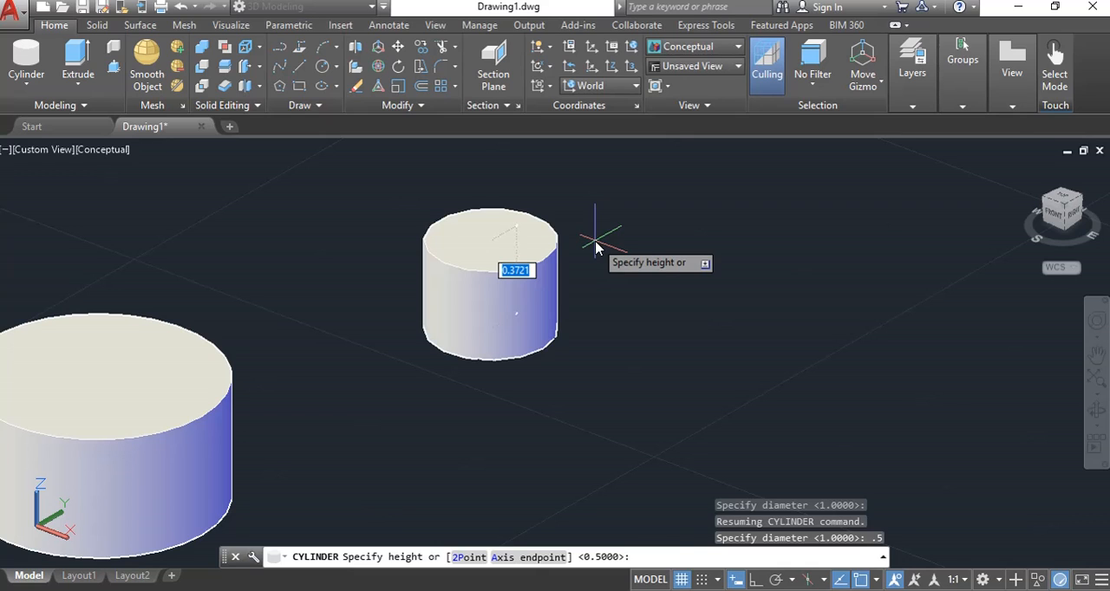
type(".5")
key("Return")
Start a cone with its base centre on the ground plane behind the box, using a base radius of 0.75.
scroll(579, 333, "down", 4)
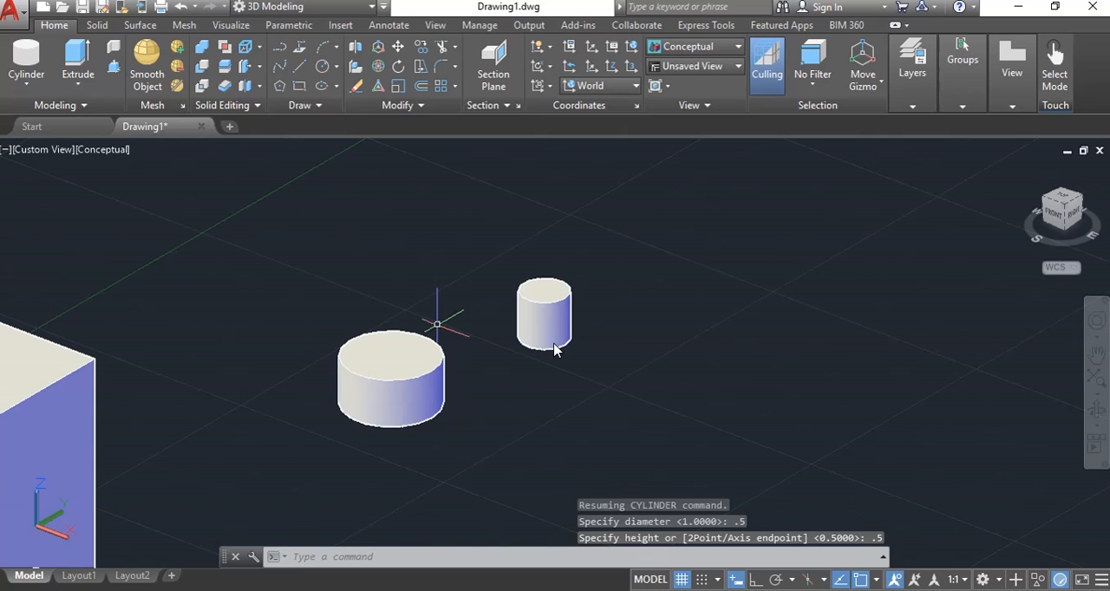
left_click(34, 87)
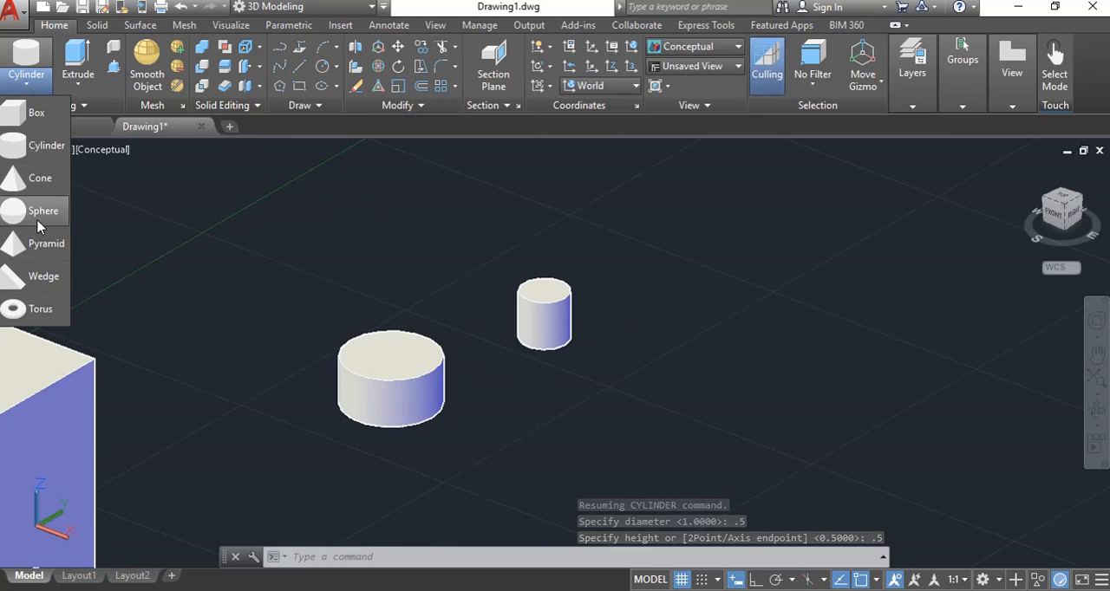
left_click(38, 178)
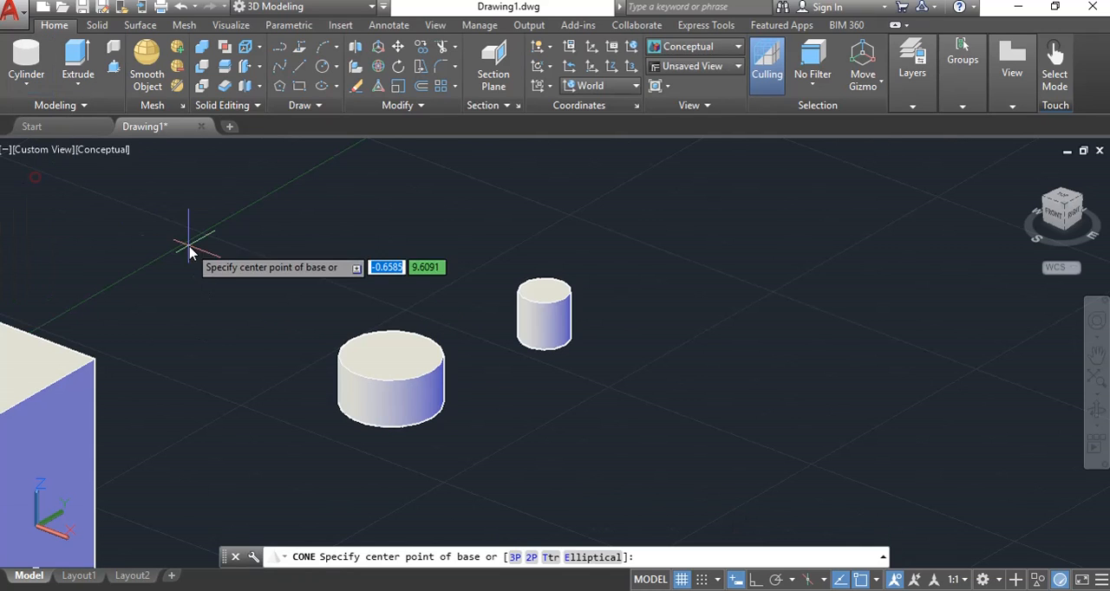
left_click(258, 231)
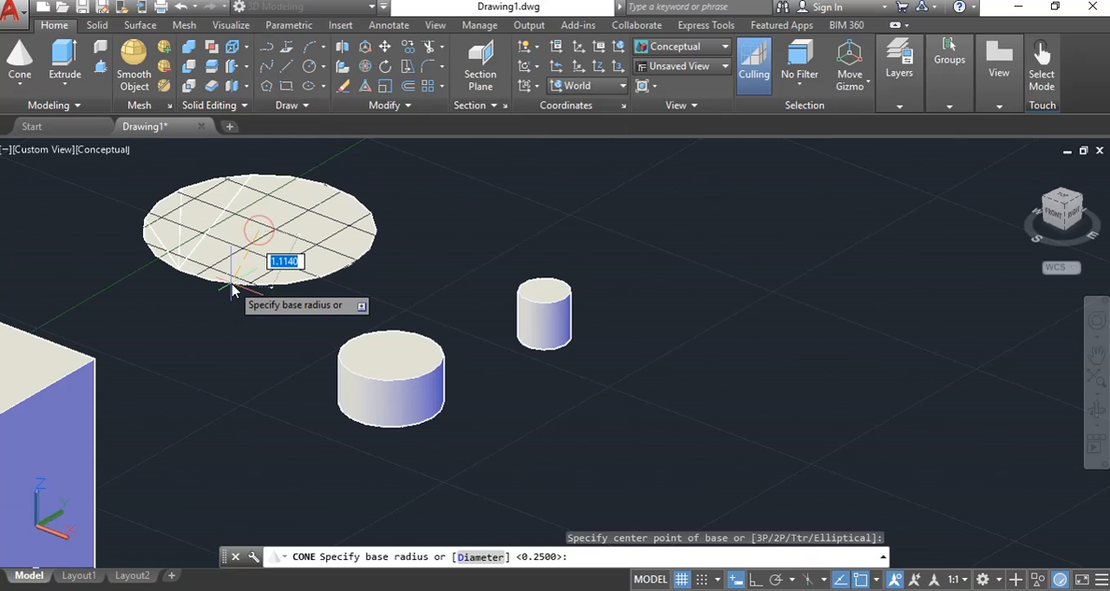
type(".75")
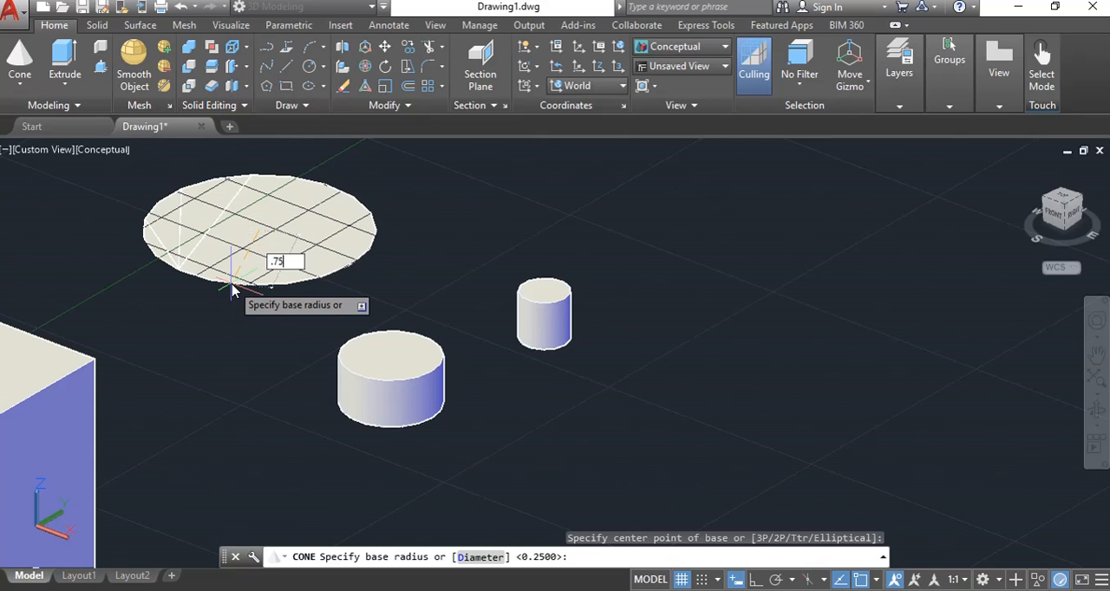
key("Return")
Set the cone's height to 4.
scroll(328, 308, "down", 3)
middle_click_drag(327, 307, 331, 299, "shift")
type("4")
key("Return")
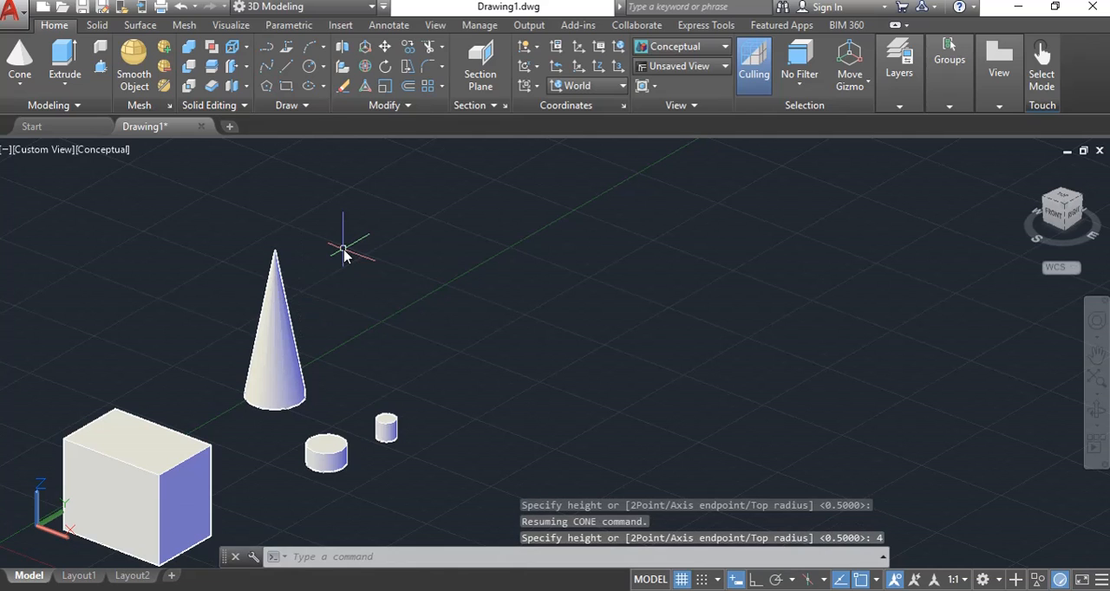
Examine the box, the two cylinders and the cone together from different distances and a slightly changed angle.
scroll(379, 365, "down", 2)
middle_click_drag(378, 364, 527, 321)
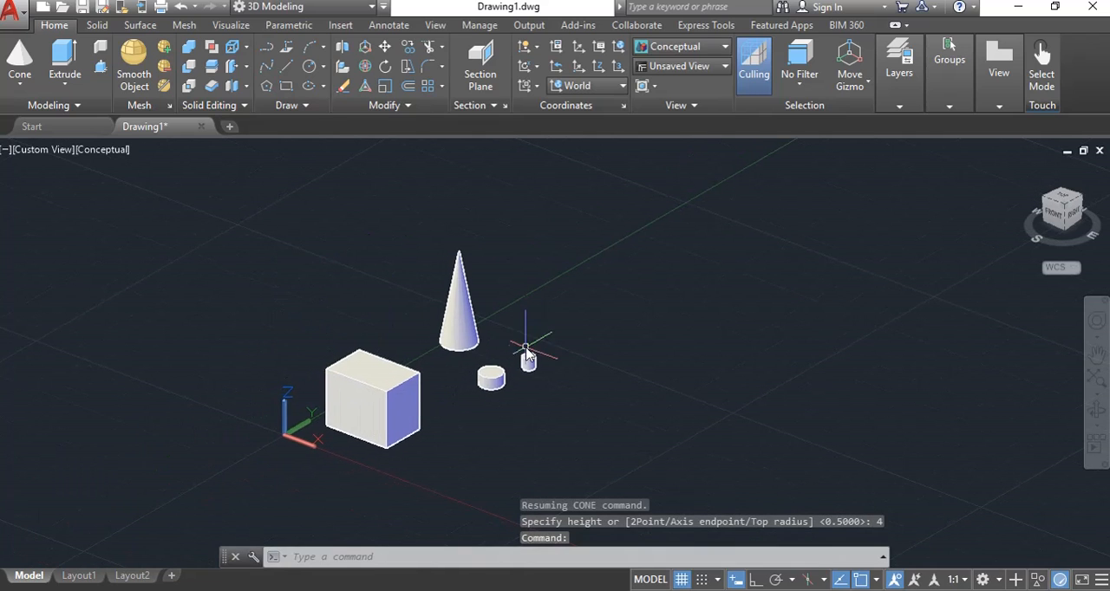
middle_click_drag(474, 384, 521, 311)
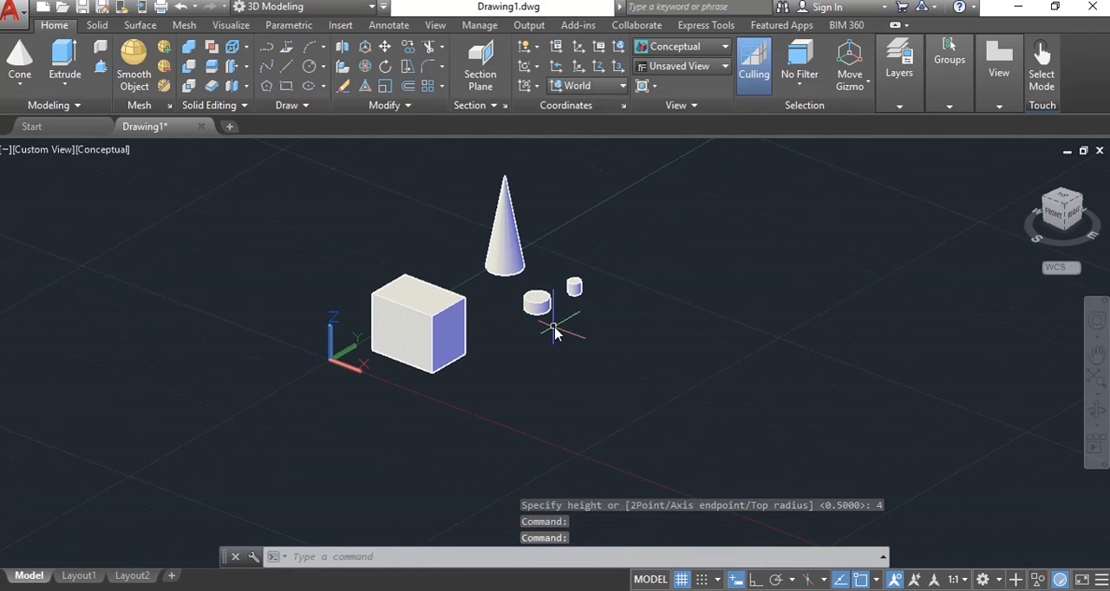
scroll(567, 318, "up", 3)
scroll(565, 317, "down", 5)
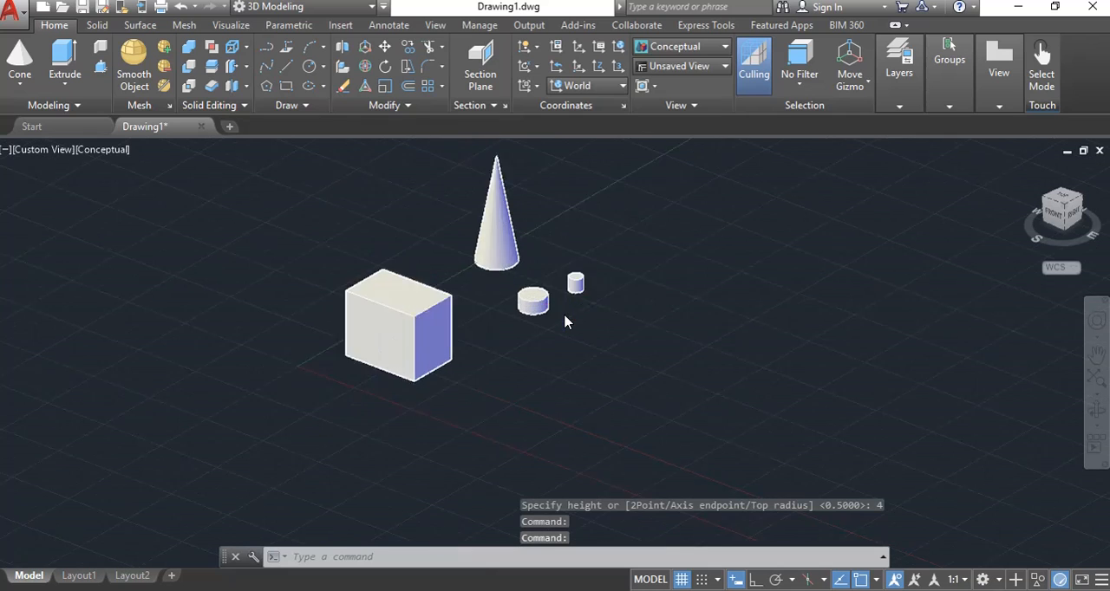
middle_click_drag(527, 285, 491, 325)
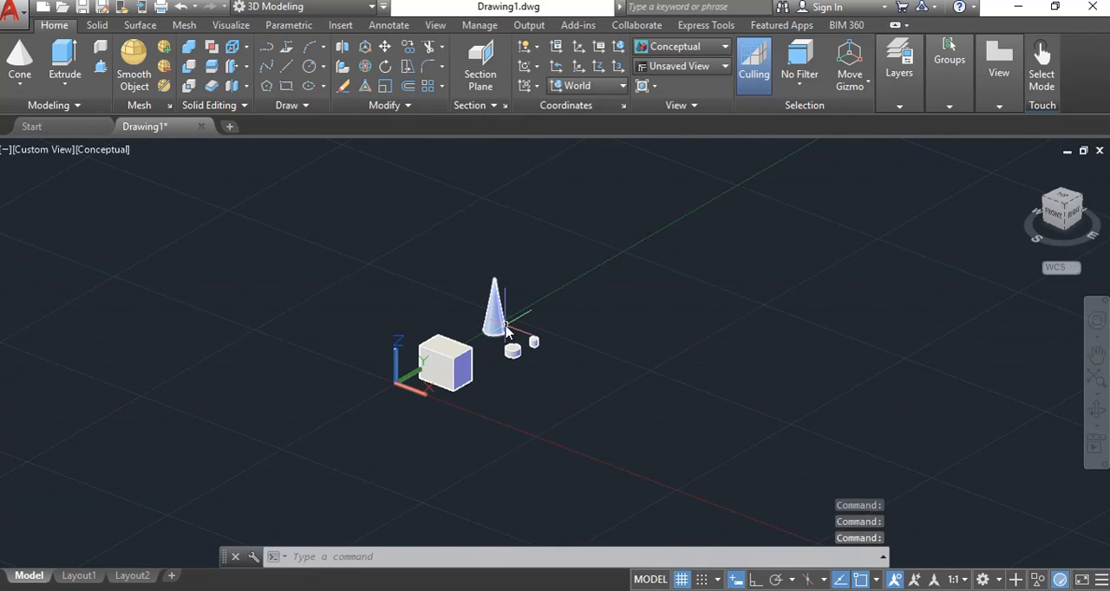
middle_click_drag(524, 332, 520, 275, "shift")
Open the choice of solid primitives.
left_click(21, 82)
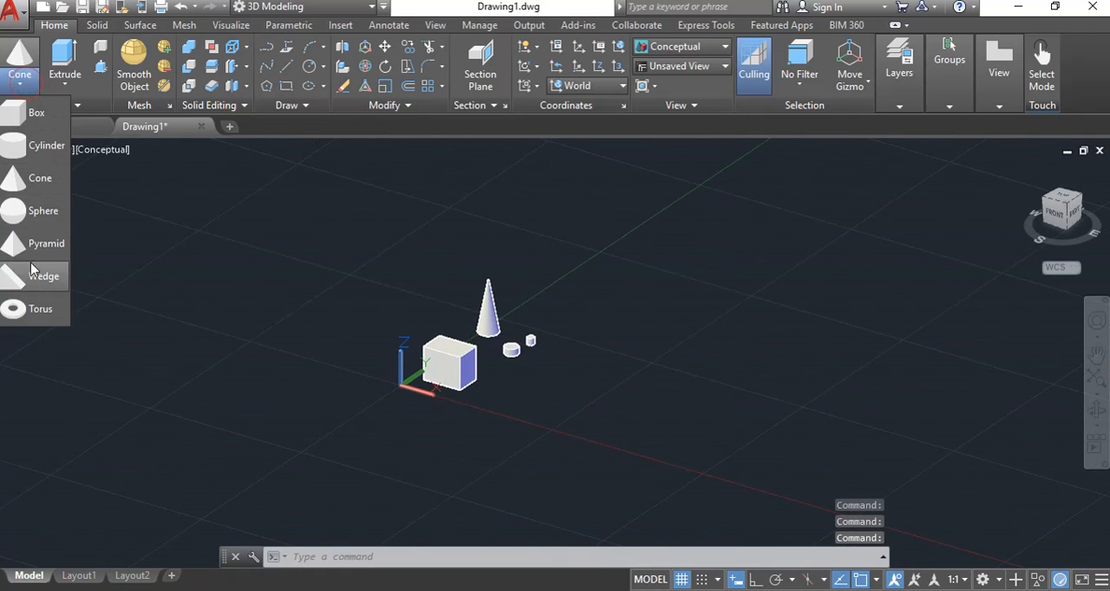